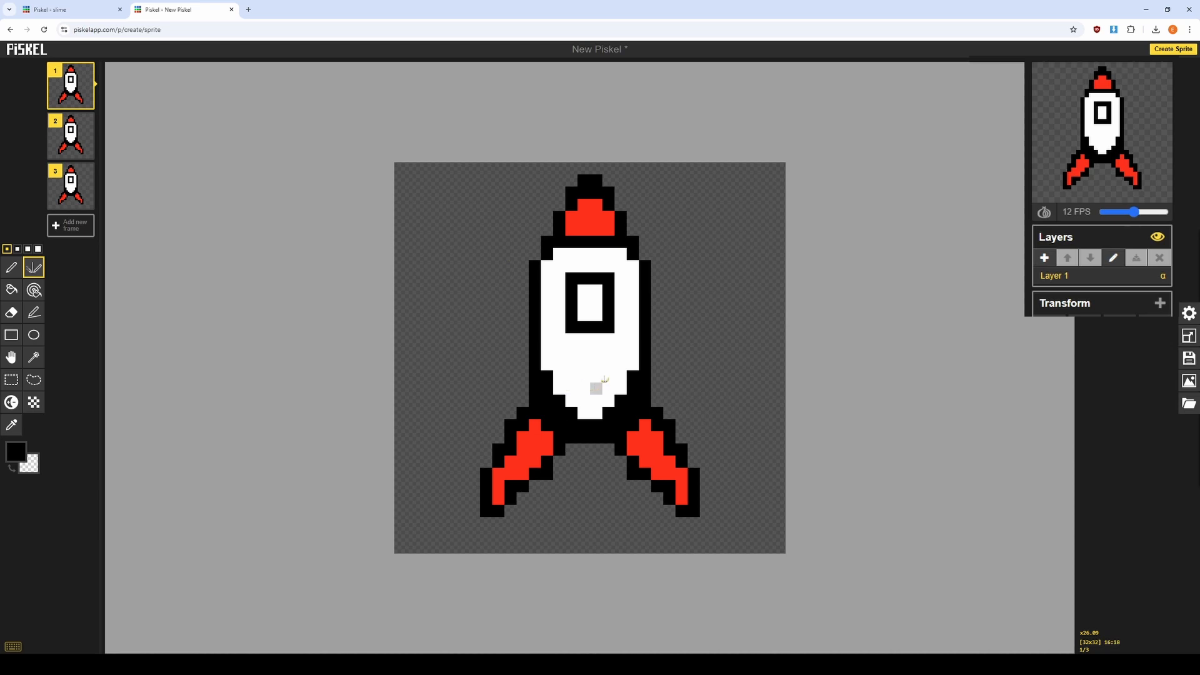
# Add a new layer above the rocket and test it with a freehand black pen outline, undoing the outline.
pyautogui.click(1045, 259)
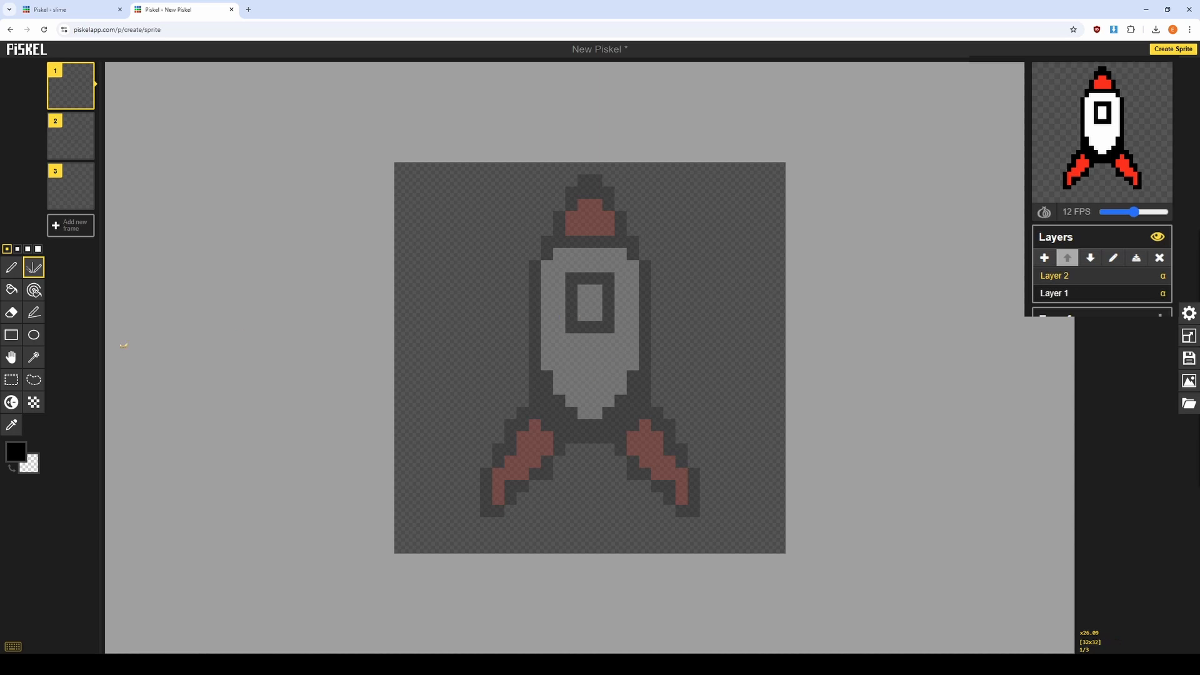
pyautogui.click(11, 267)
pyautogui.moveTo(566, 309)
pyautogui.mouseDown()
pyautogui.moveTo(632, 325)
pyautogui.moveTo(594, 325)
pyautogui.mouseUp()
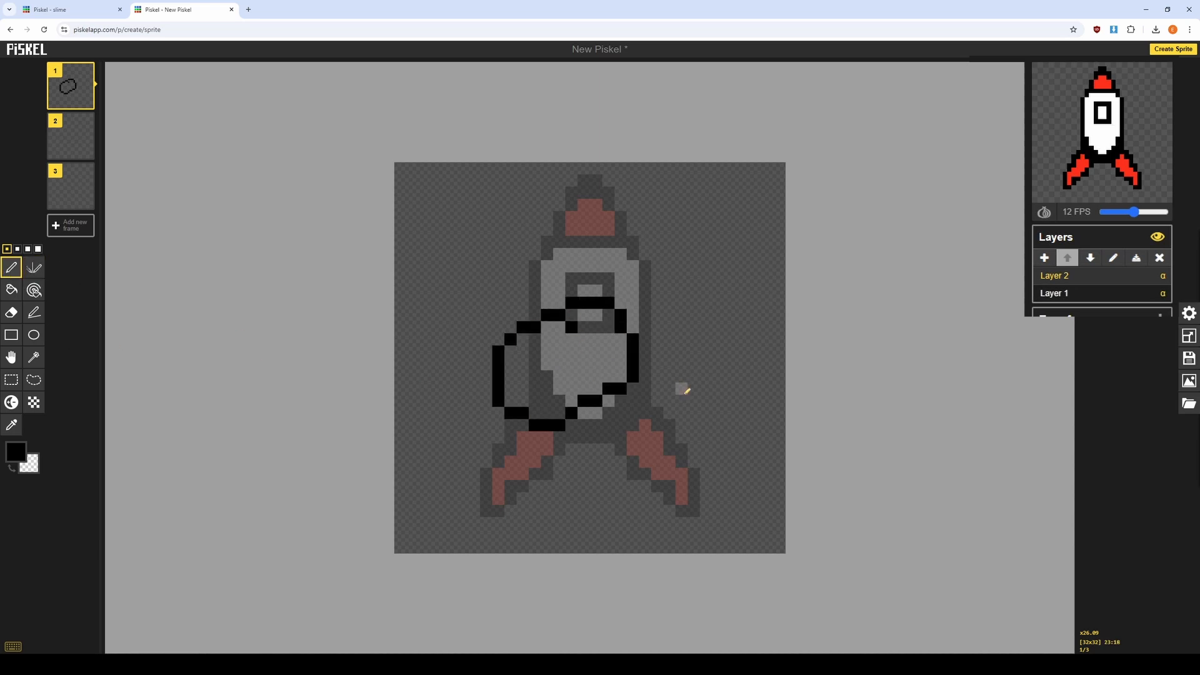
pyautogui.hotkey('ctrl', 'z')
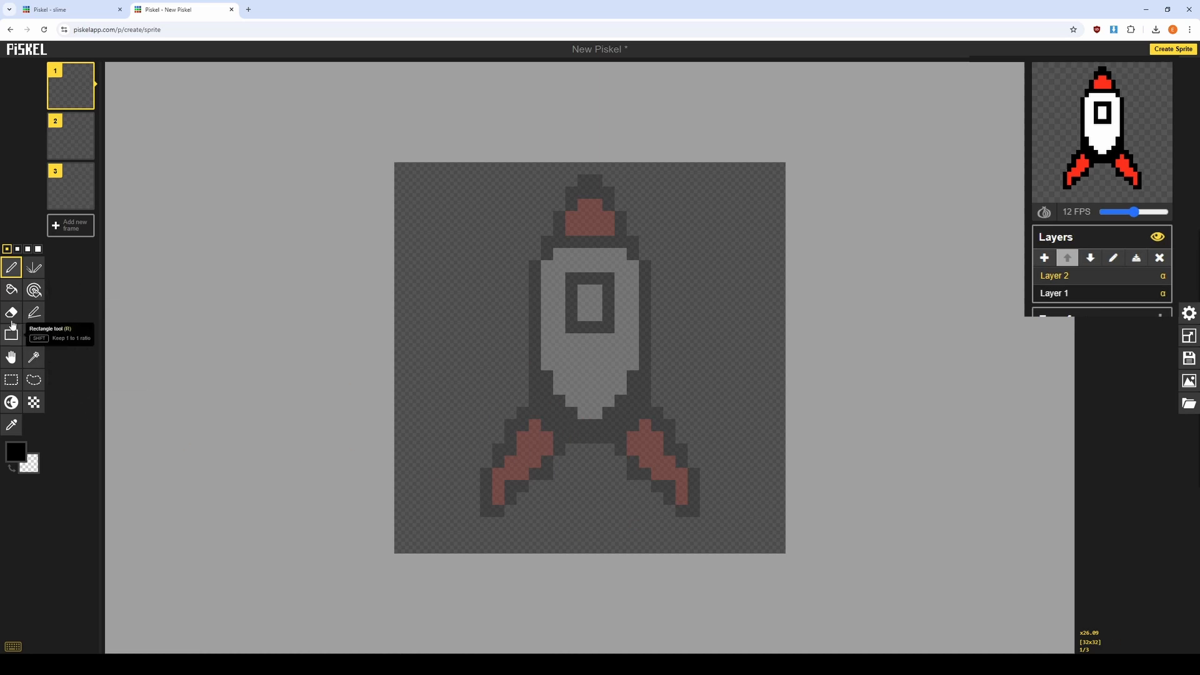
# Set the pen colour to light orange and paint a small tapered flame beneath the rocket in frame 1.
pyautogui.click(18, 451)
pyautogui.moveTo(84, 502); pyautogui.dragTo(119, 476)
pyautogui.click(119, 479)
pyautogui.click(100, 476)
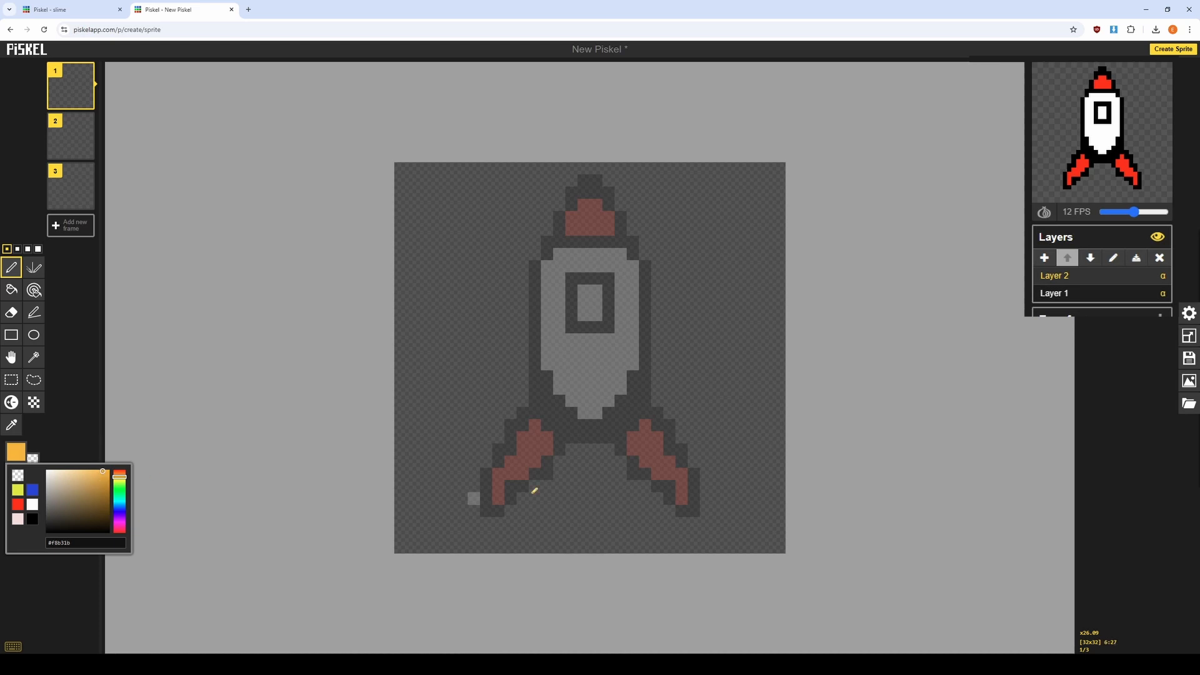
pyautogui.moveTo(571, 460)
pyautogui.mouseDown()
pyautogui.moveTo(585, 510)
pyautogui.moveTo(615, 471)
pyautogui.moveTo(587, 488)
pyautogui.moveTo(577, 457)
pyautogui.moveTo(589, 450)
pyautogui.moveTo(593, 469)
pyautogui.moveTo(588, 458)
pyautogui.moveTo(603, 450)
pyautogui.moveTo(617, 461)
pyautogui.moveTo(616, 477)
pyautogui.moveTo(566, 479)
pyautogui.mouseUp()
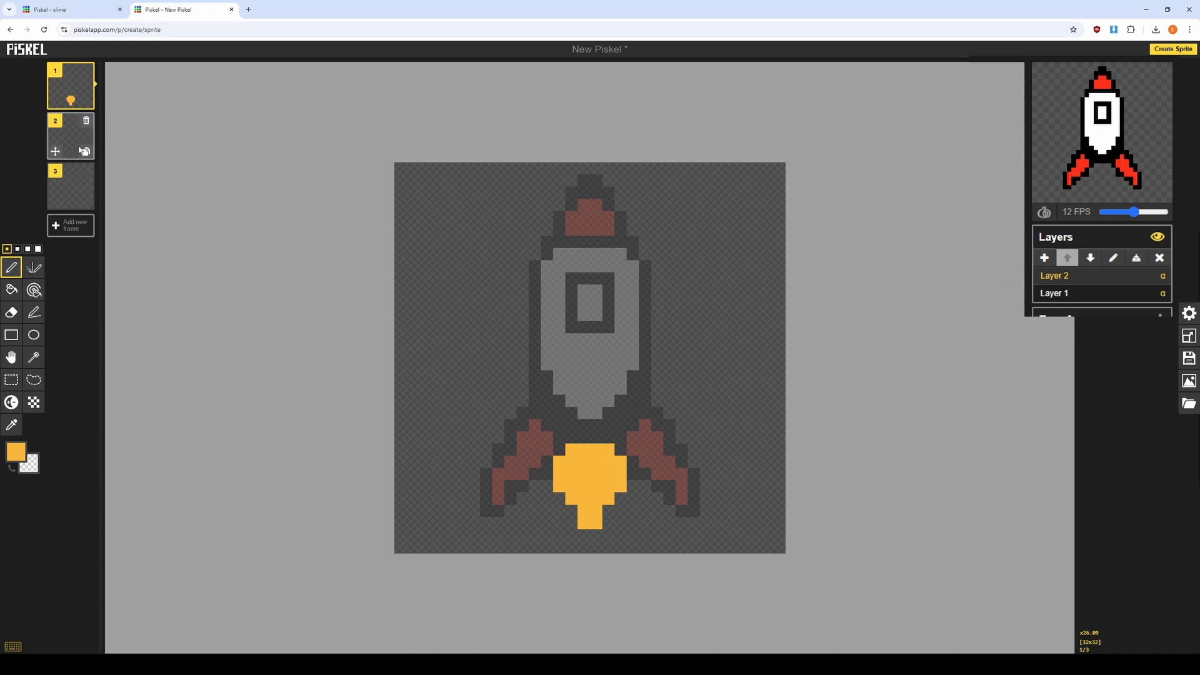
# Turn on onion skinning in frame 2 and paint a slightly larger light orange flame over the frame 1 ghost.
pyautogui.click(69, 125)
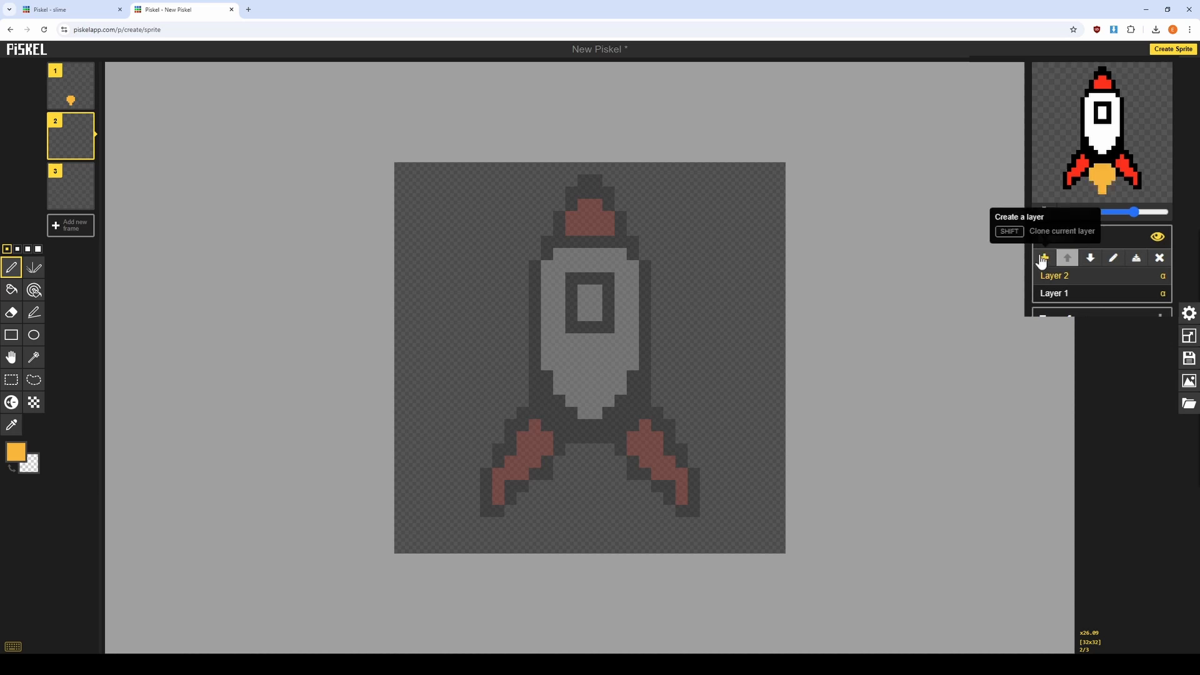
pyautogui.click(1043, 212)
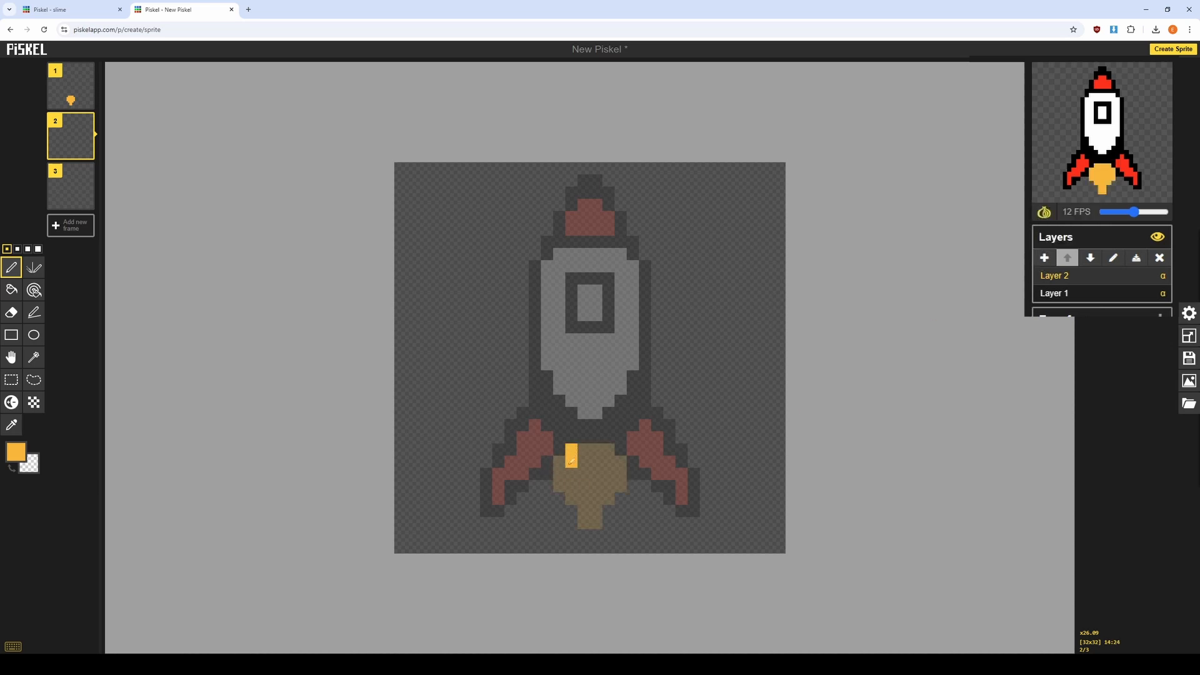
pyautogui.moveTo(570, 461)
pyautogui.mouseDown()
pyautogui.moveTo(561, 463)
pyautogui.moveTo(581, 485)
pyautogui.moveTo(560, 487)
pyautogui.moveTo(573, 525)
pyautogui.moveTo(597, 536)
pyautogui.moveTo(585, 499)
pyautogui.moveTo(604, 525)
pyautogui.moveTo(621, 466)
pyautogui.moveTo(591, 468)
pyautogui.moveTo(598, 448)
pyautogui.mouseUp()
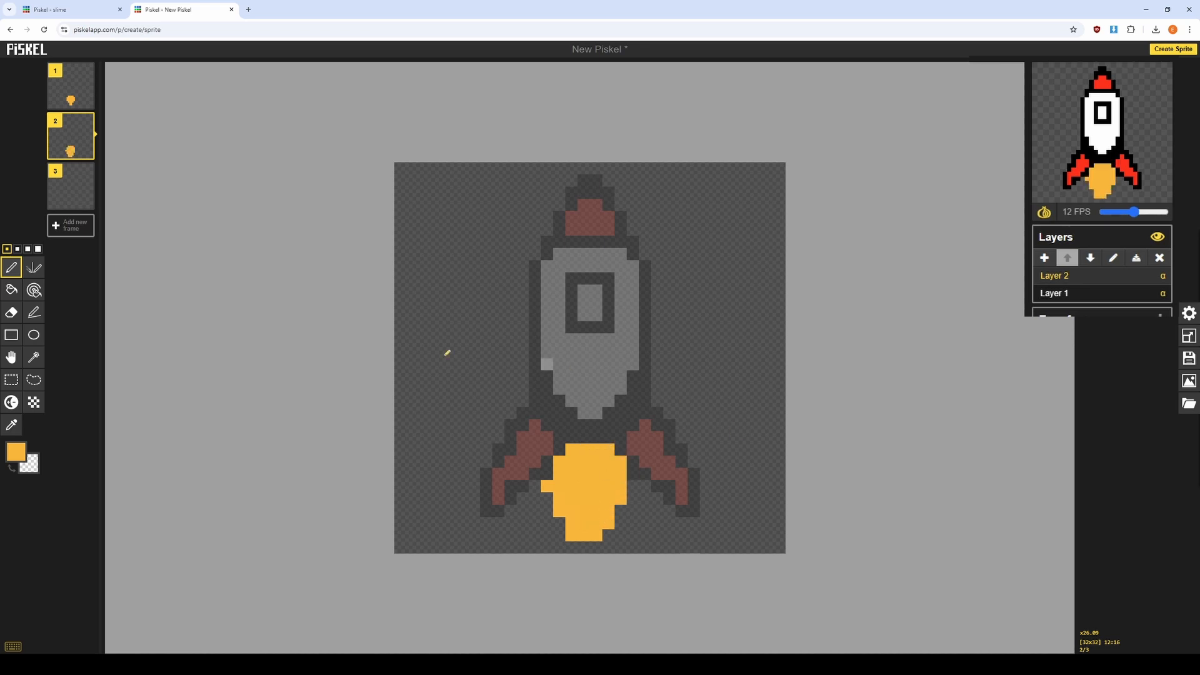
# Paint the largest light orange flame in frame 3, filling it solidly down to the canvas's lower edge.
pyautogui.click(71, 186)
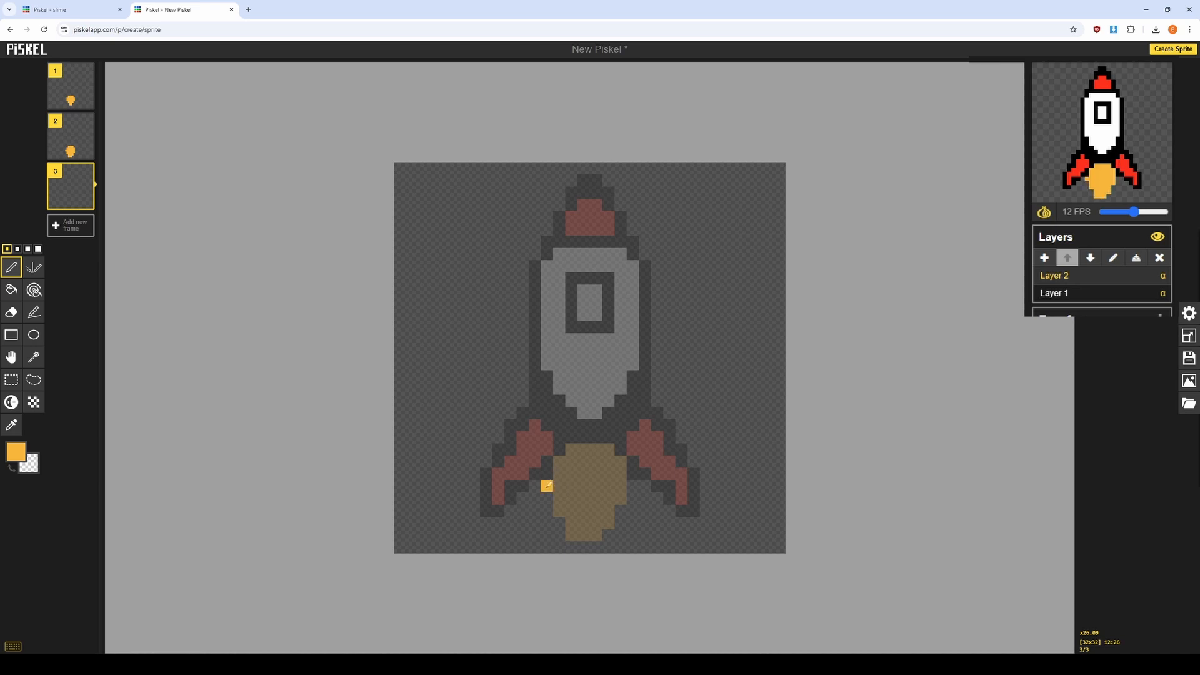
pyautogui.moveTo(546, 487)
pyautogui.mouseDown()
pyautogui.moveTo(562, 546)
pyautogui.moveTo(590, 548)
pyautogui.moveTo(613, 513)
pyautogui.moveTo(608, 545)
pyautogui.moveTo(622, 501)
pyautogui.moveTo(612, 519)
pyautogui.moveTo(583, 493)
pyautogui.moveTo(587, 505)
pyautogui.moveTo(565, 504)
pyautogui.moveTo(558, 484)
pyautogui.moveTo(571, 449)
pyautogui.moveTo(592, 479)
pyautogui.moveTo(600, 457)
pyautogui.moveTo(612, 503)
pyautogui.moveTo(618, 463)
pyautogui.mouseUp()
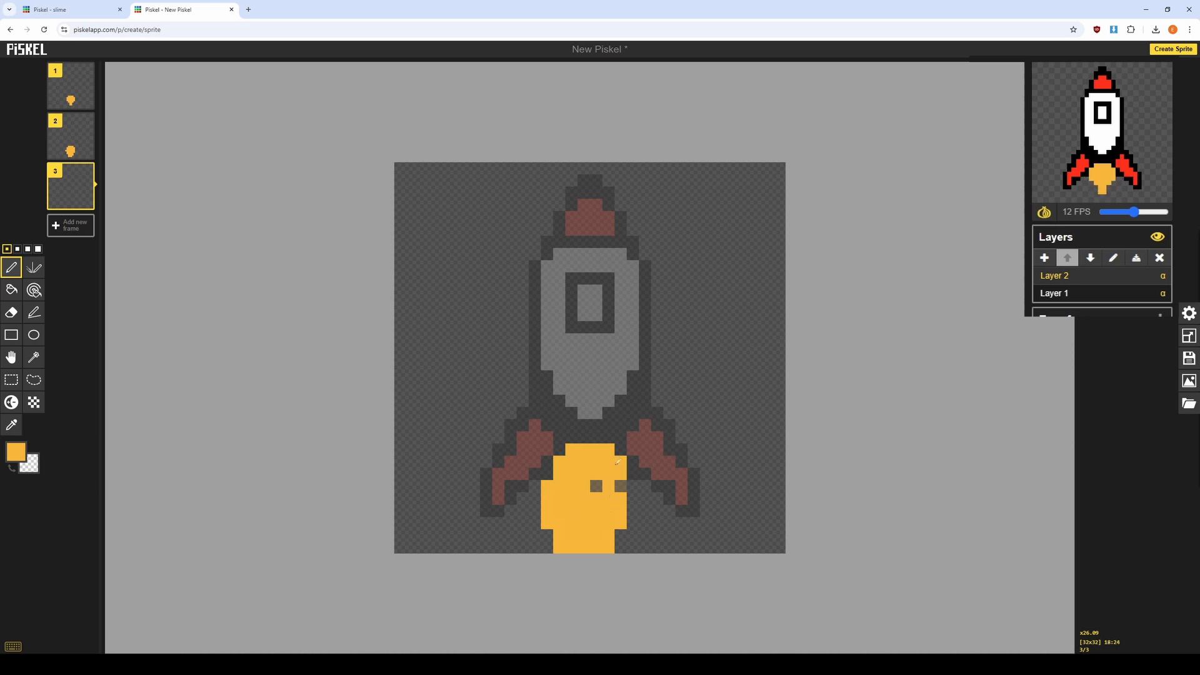
pyautogui.click(583, 486)
# Choose a darker orange and paint an inner core at the top of the flame in each of the three frames.
pyautogui.click(15, 452)
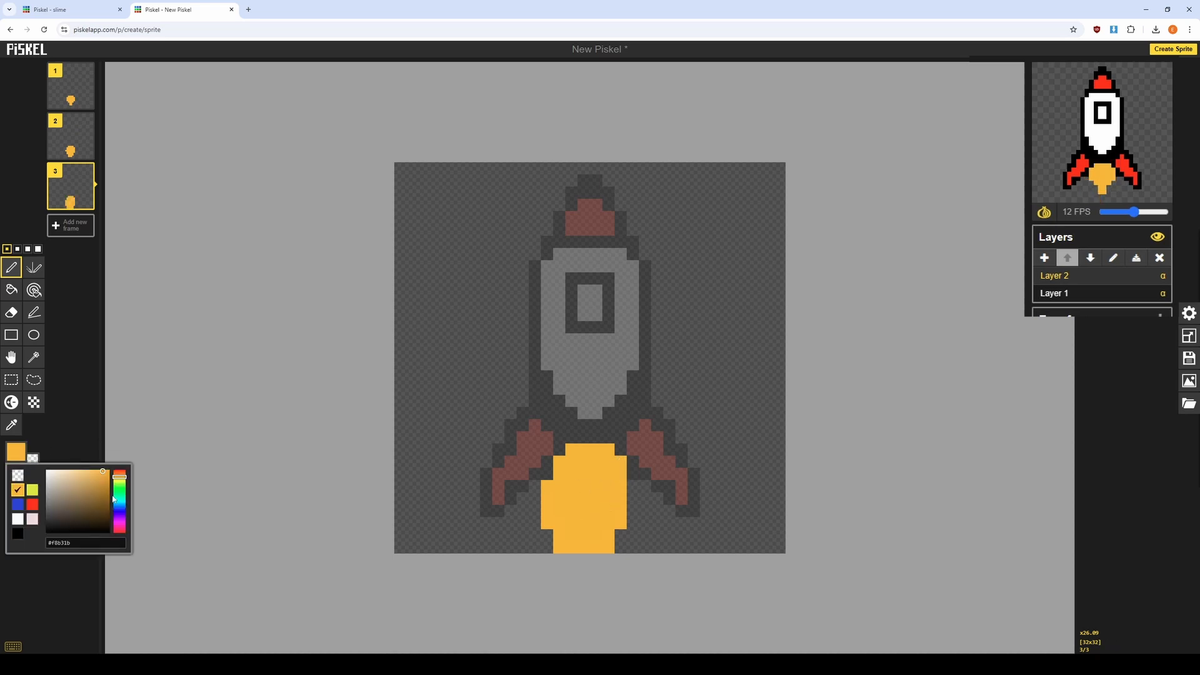
pyautogui.moveTo(105, 476); pyautogui.dragTo(122, 475)
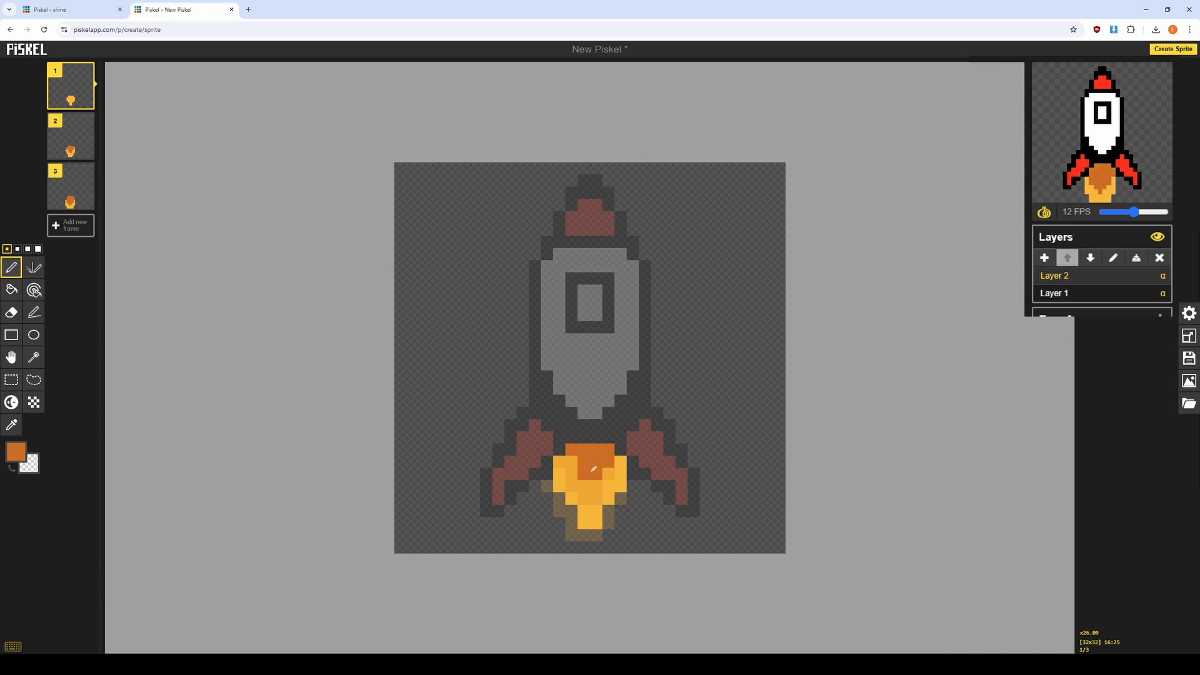
pyautogui.moveTo(591, 472); pyautogui.dragTo(572, 461)
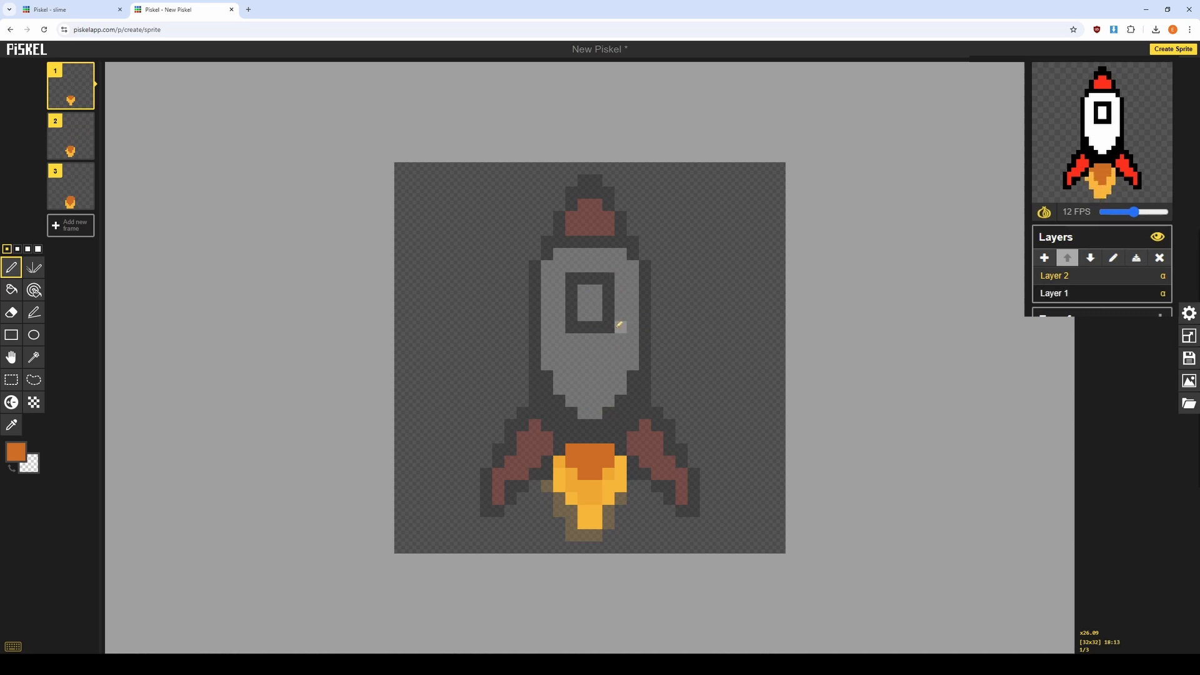
# Slow the animation preview to 4 FPS.
pyautogui.moveTo(1086, 93)
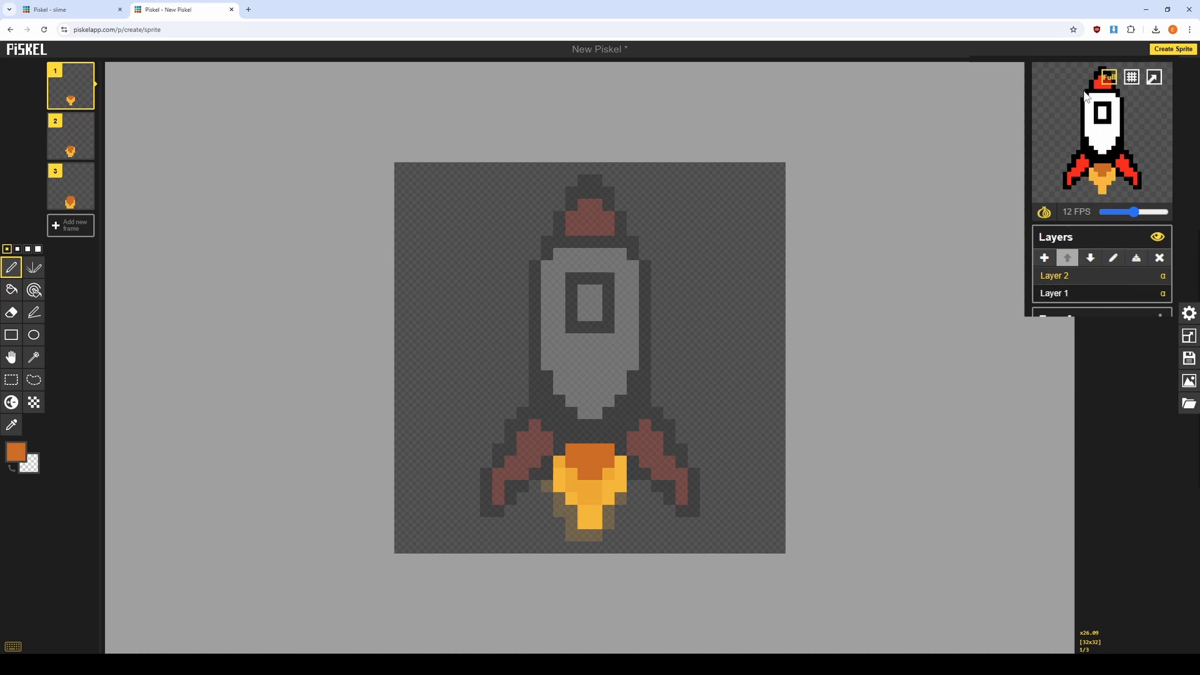
pyautogui.moveTo(1131, 213); pyautogui.dragTo(1114, 212)
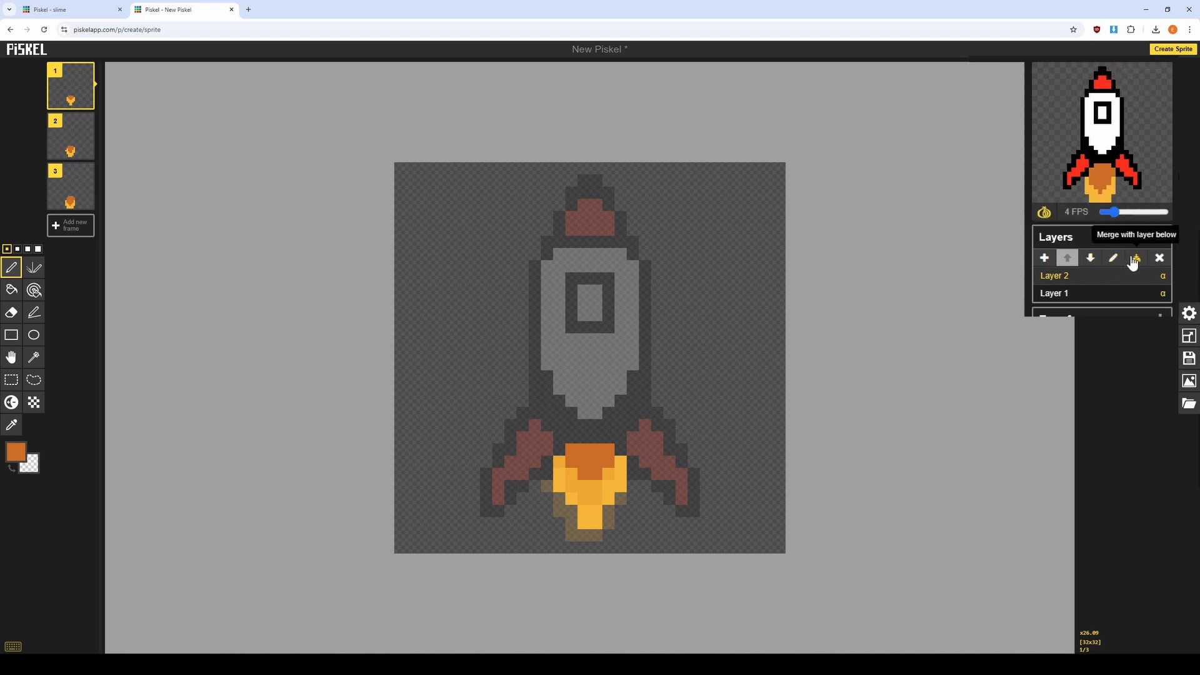
# Compare Layer 1 with Layer 2 and duplicate frame 1 of the rocket animation.
pyautogui.click(1097, 293)
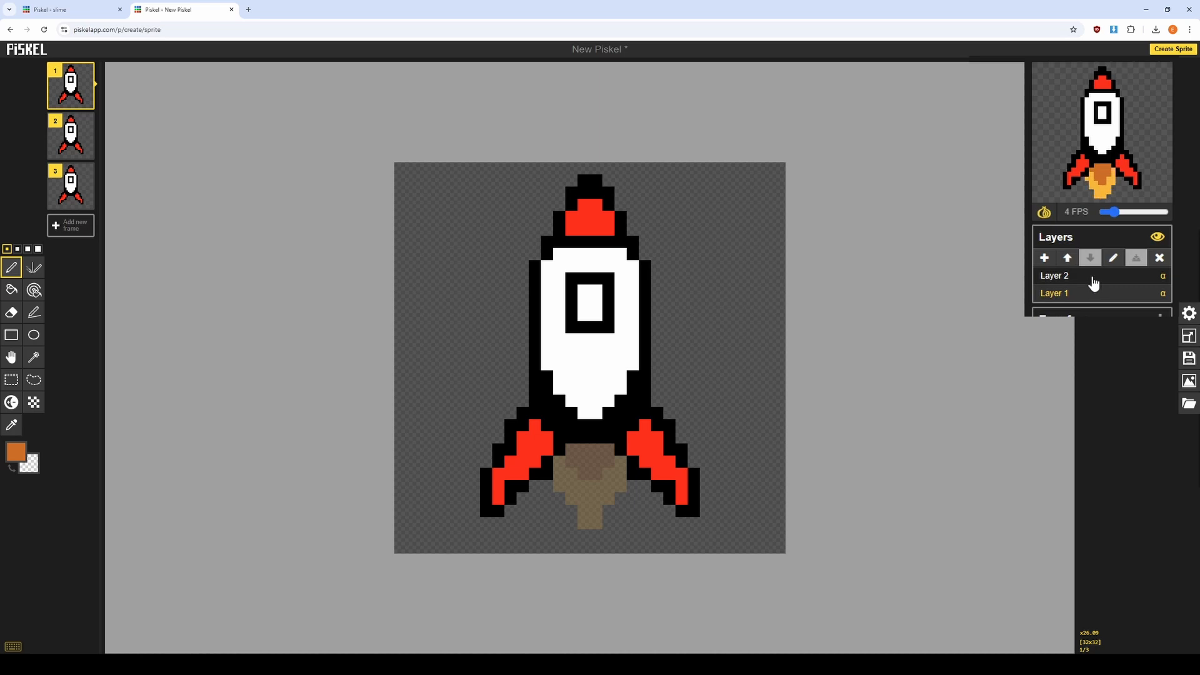
pyautogui.click(1094, 278)
pyautogui.click(1100, 293)
pyautogui.click(87, 102)
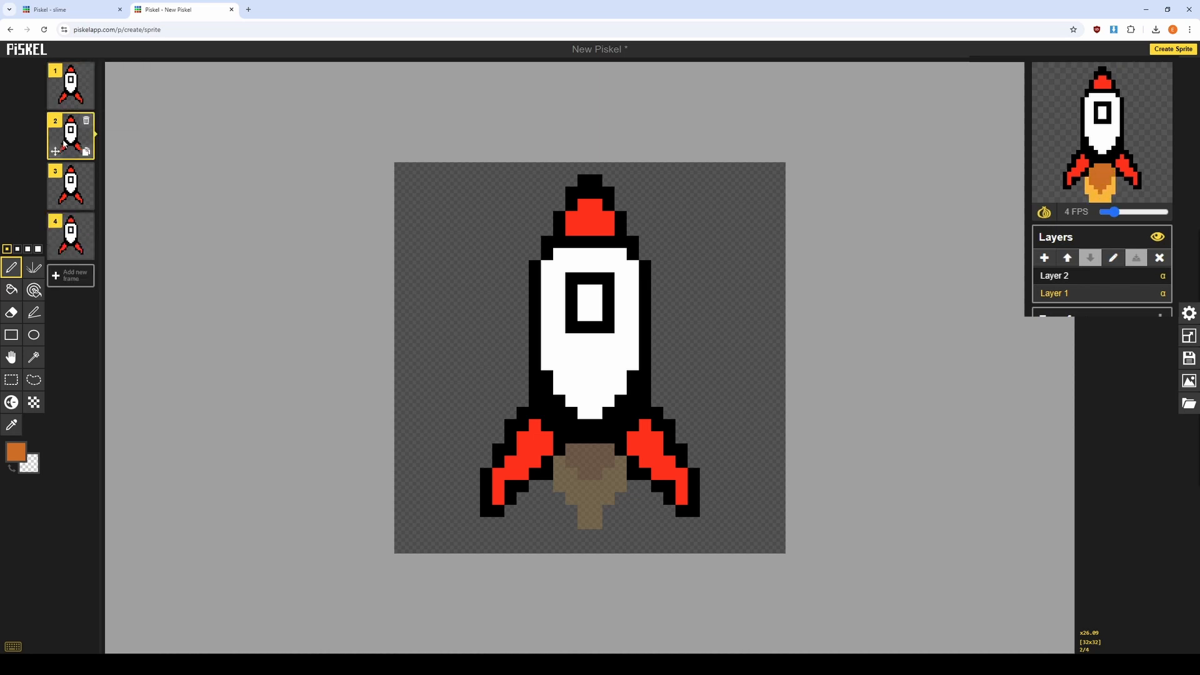
# Erase the whole flame from frame 1 on Layer 2, and switch back to the rocket on Layer 1.
pyautogui.click(71, 81)
pyautogui.click(1087, 282)
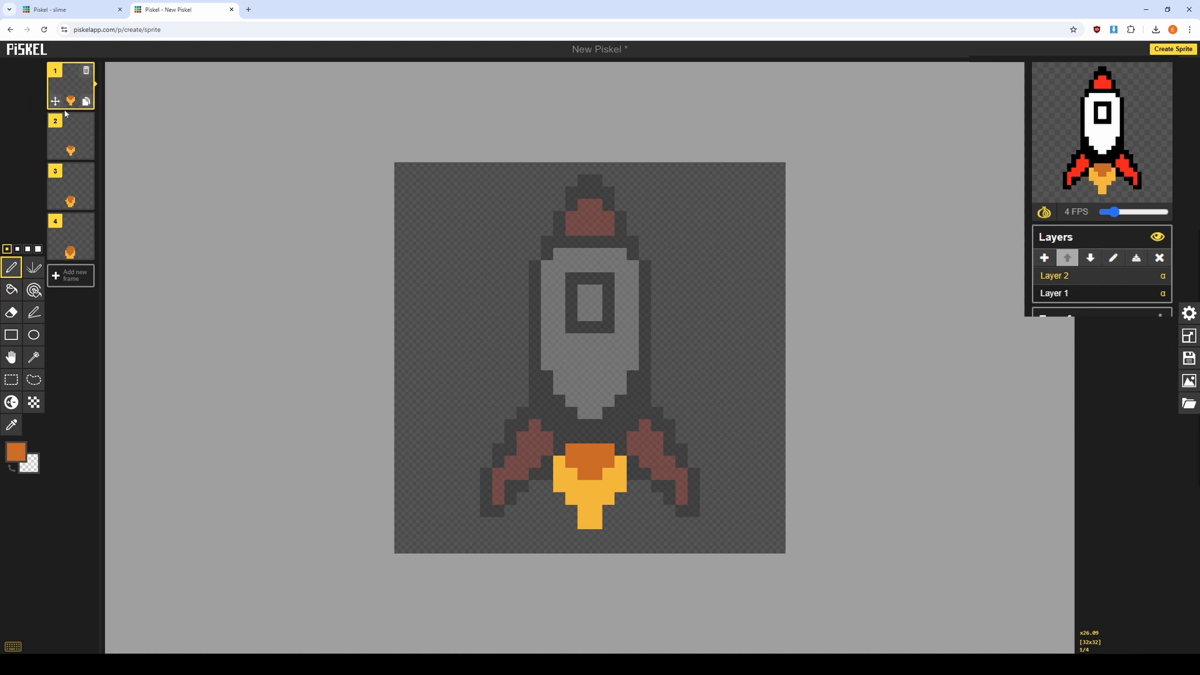
pyautogui.click(11, 312)
pyautogui.moveTo(568, 528)
pyautogui.mouseDown()
pyautogui.moveTo(578, 442)
pyautogui.moveTo(566, 433)
pyautogui.moveTo(560, 538)
pyautogui.moveTo(576, 545)
pyautogui.moveTo(611, 455)
pyautogui.mouseUp()
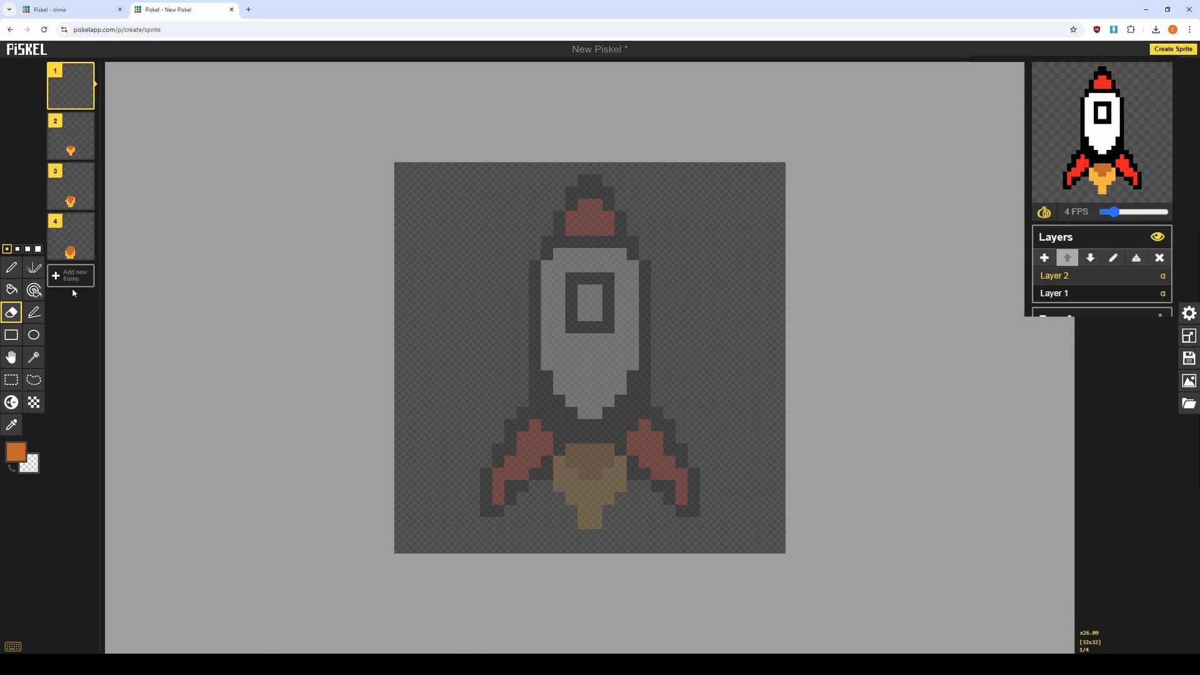
pyautogui.click(1069, 293)
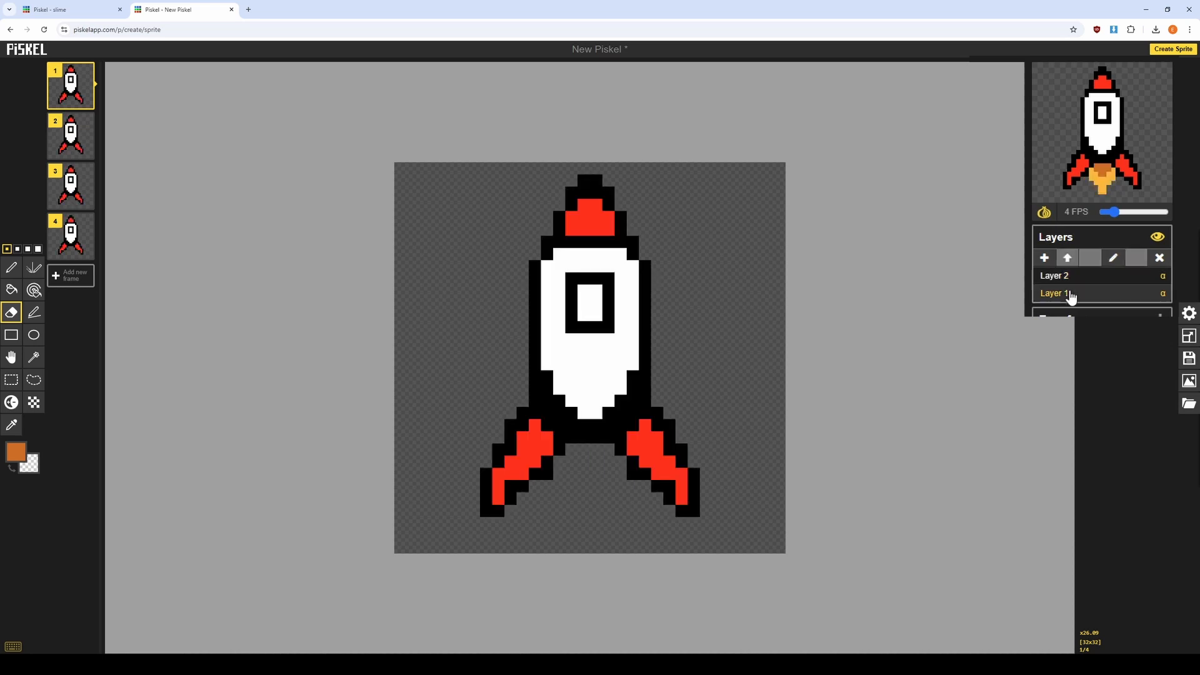
# Switch to the slime sprite and set the pen colour to a pale green.
pyautogui.click(45, 6)
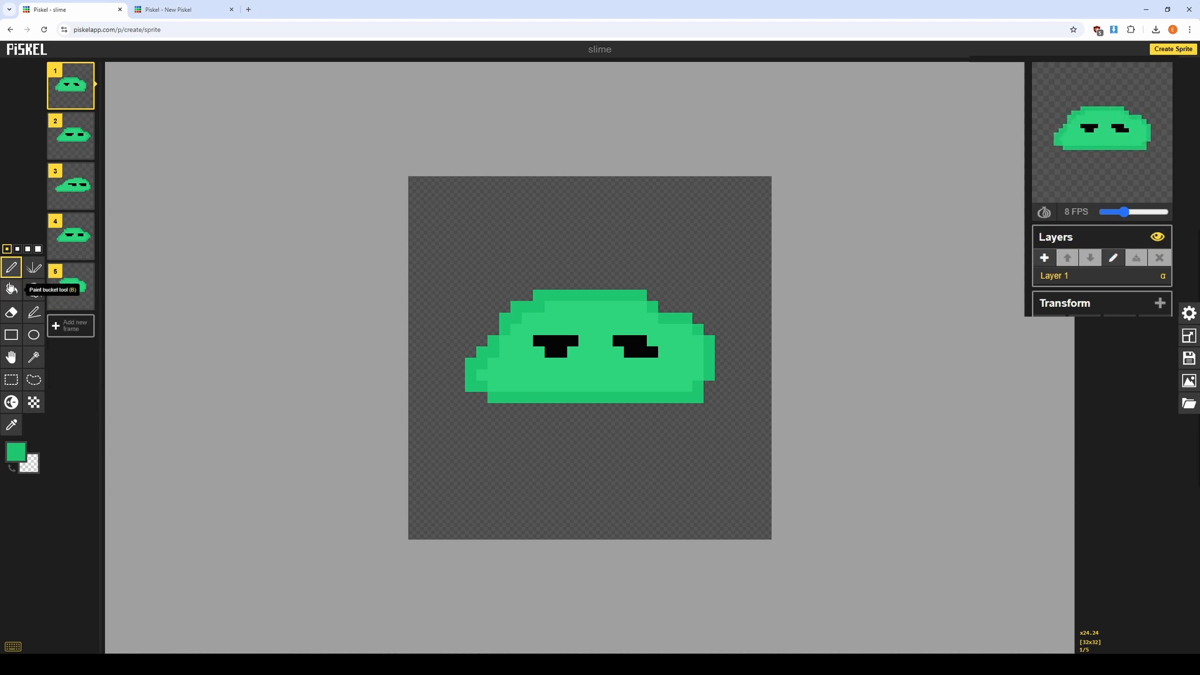
pyautogui.click(18, 442)
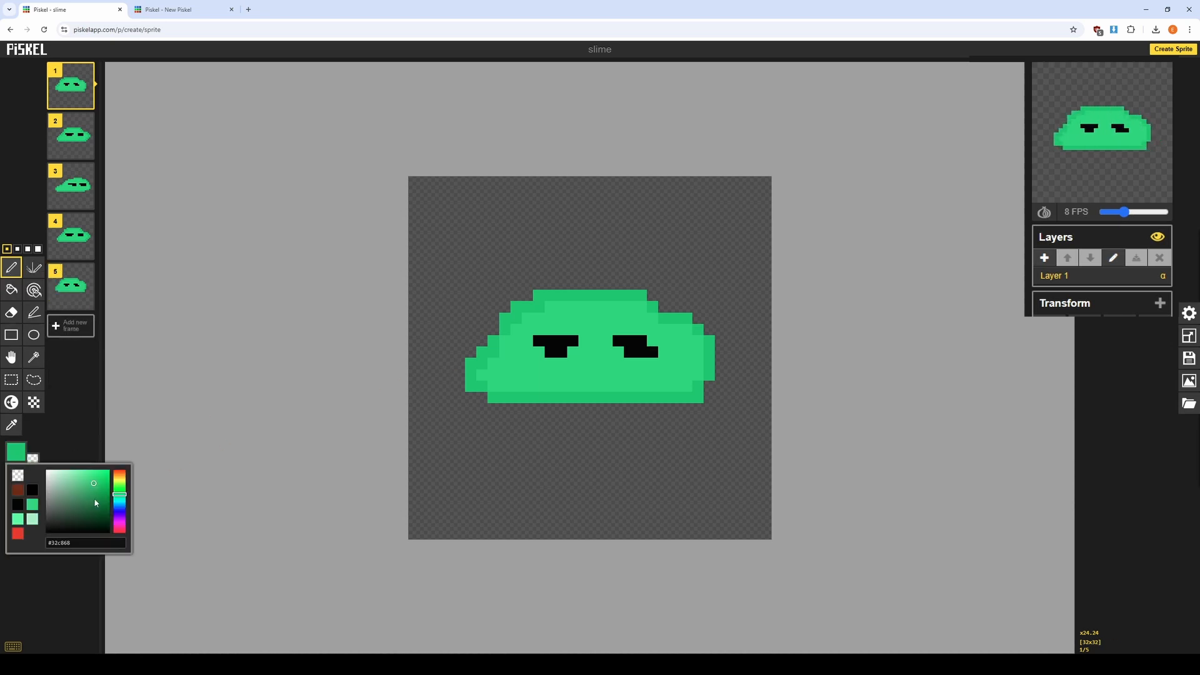
pyautogui.click(75, 477)
# Try painting a pale green highlight directly on the slime's lower body in frame 1, and undo it.
pyautogui.moveTo(555, 380)
pyautogui.mouseDown()
pyautogui.moveTo(604, 373)
pyautogui.moveTo(598, 361)
pyautogui.moveTo(574, 375)
pyautogui.moveTo(657, 381)
pyautogui.mouseUp()
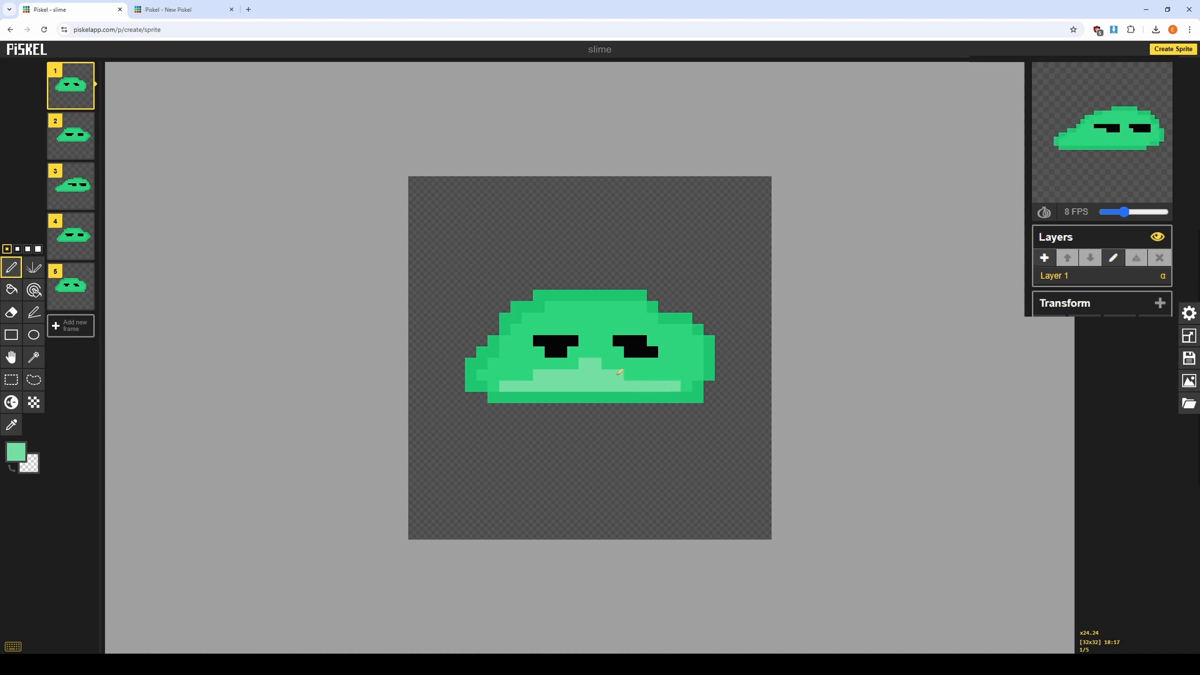
pyautogui.hotkey('ctrl', 'z')
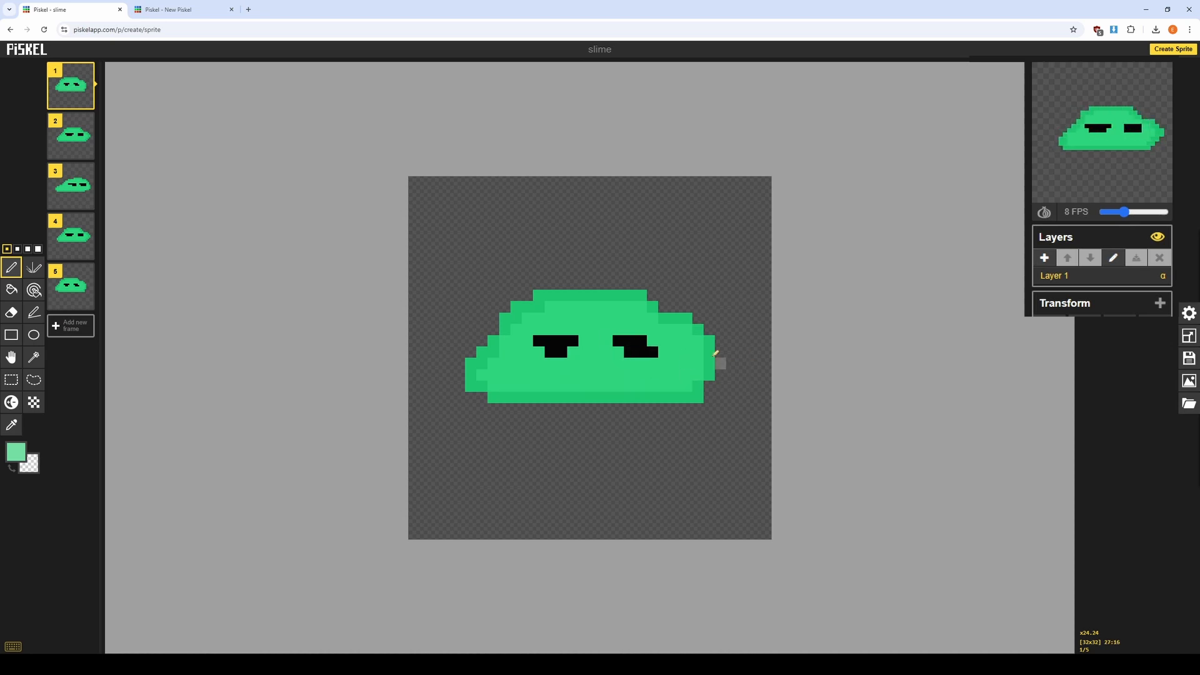
# Add a new layer to the slime sprite and paint a pale green belly highlight on it in frame 1.
pyautogui.click(1044, 257)
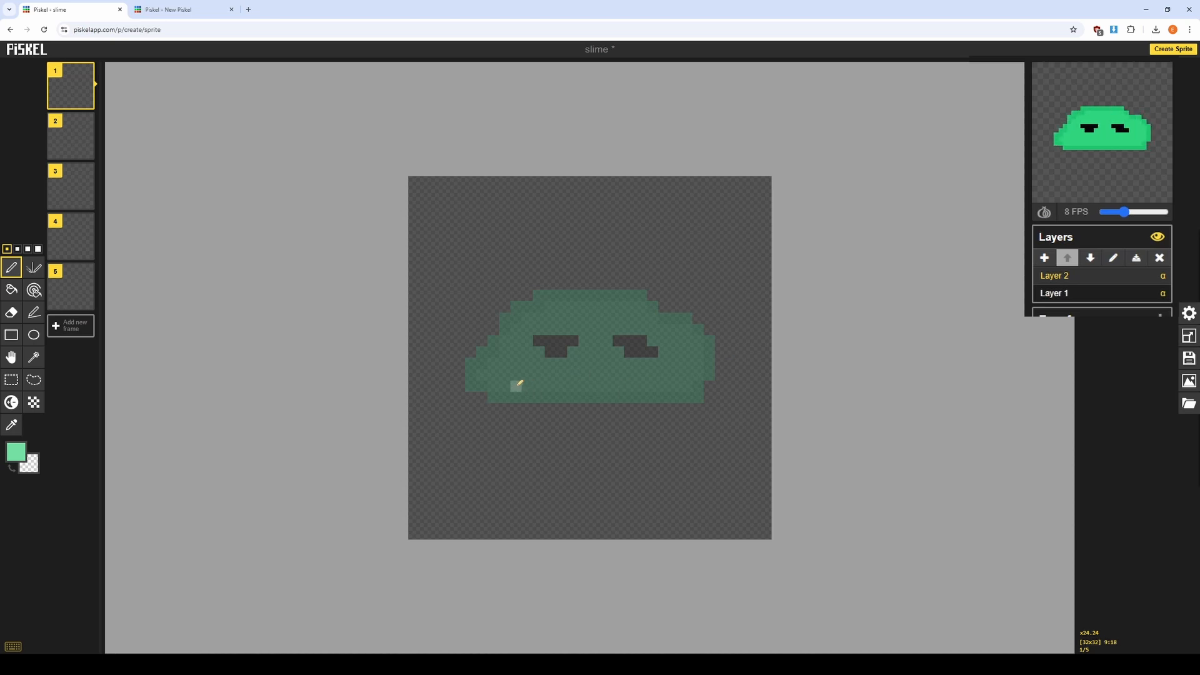
pyautogui.moveTo(516, 386)
pyautogui.mouseDown()
pyautogui.moveTo(661, 380)
pyautogui.moveTo(574, 367)
pyautogui.moveTo(612, 366)
pyautogui.moveTo(544, 379)
pyautogui.moveTo(631, 383)
pyautogui.mouseUp()
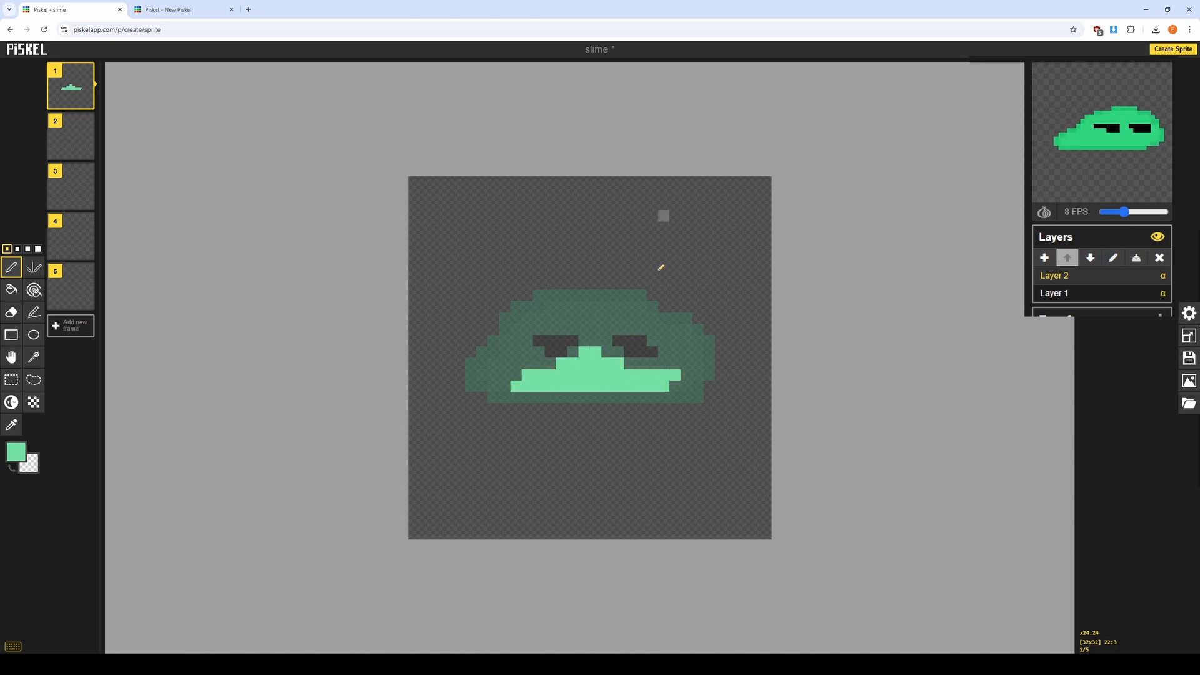
# Paint a matching pale green highlight along the slime's lower body in frame 2 of Layer 2.
pyautogui.click(71, 134)
pyautogui.moveTo(597, 386)
pyautogui.mouseDown()
pyautogui.moveTo(625, 367)
pyautogui.moveTo(668, 383)
pyautogui.moveTo(643, 377)
pyautogui.moveTo(710, 376)
pyautogui.moveTo(604, 386)
pyautogui.mouseUp()
pyautogui.moveTo(682, 364)
pyautogui.mouseDown()
pyautogui.moveTo(637, 353)
pyautogui.moveTo(604, 367)
pyautogui.moveTo(634, 378)
pyautogui.moveTo(621, 360)
pyautogui.moveTo(677, 367)
pyautogui.moveTo(693, 379)
pyautogui.moveTo(535, 383)
pyautogui.moveTo(563, 377)
pyautogui.mouseUp()
# Paint pale green belly highlights following the slime's shape in frames 3 and 4 of Layer 2.
pyautogui.click(70, 185)
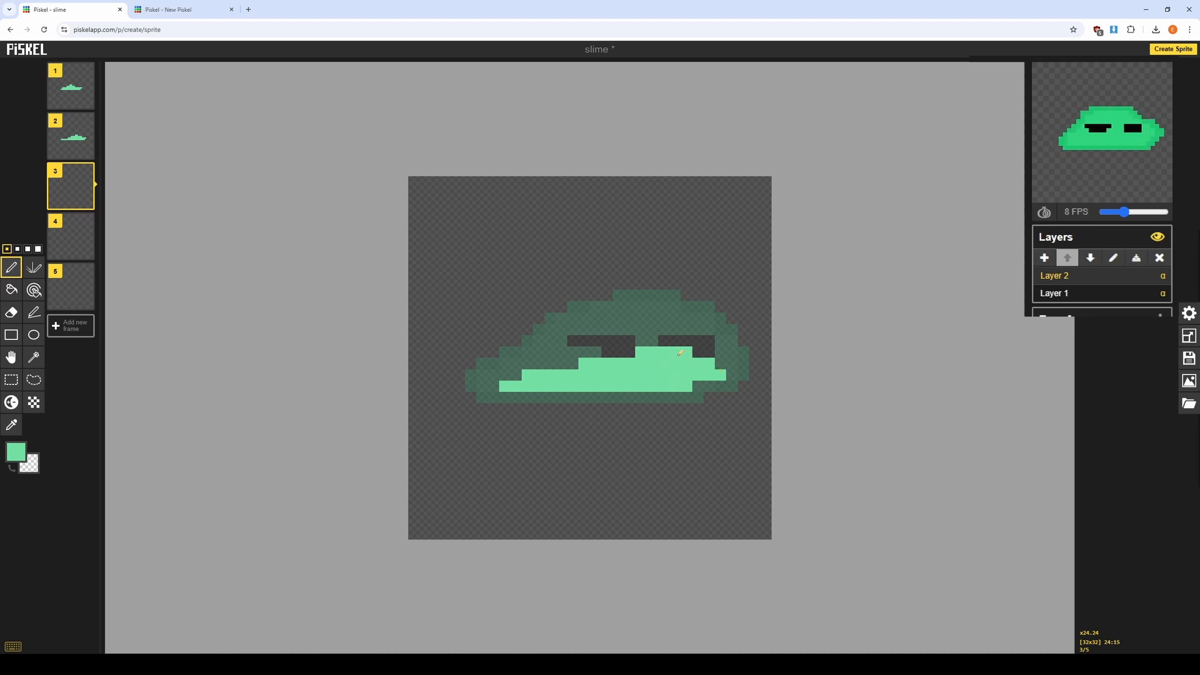
pyautogui.click(630, 351)
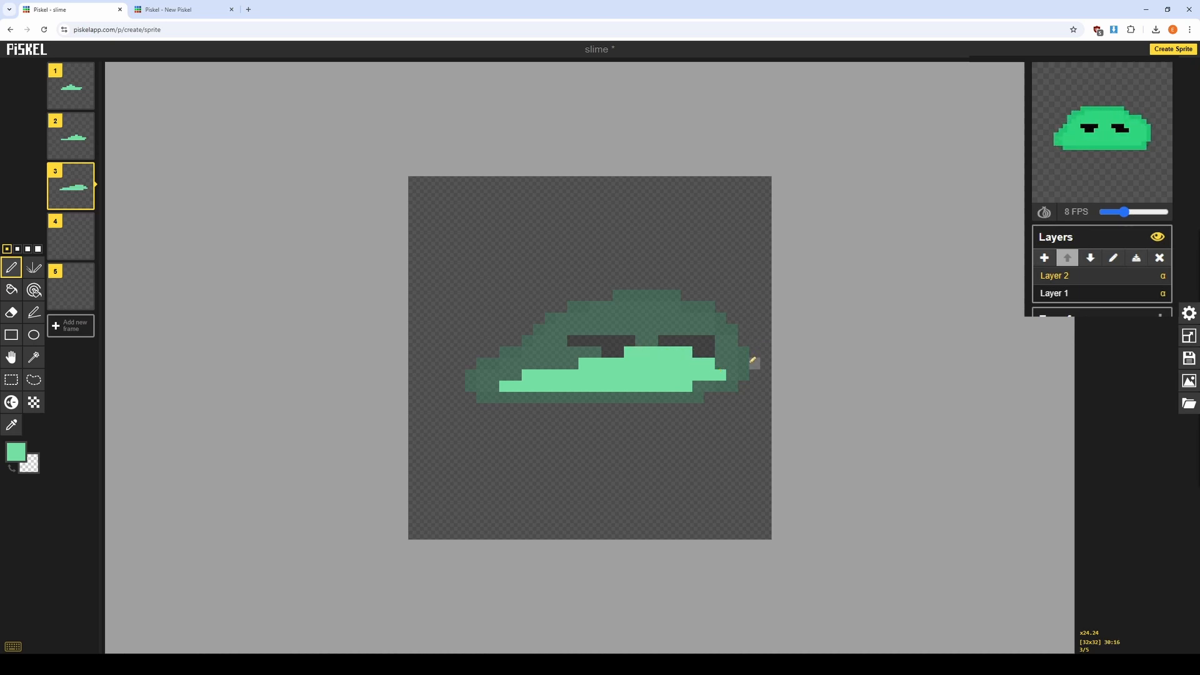
pyautogui.click(63, 231)
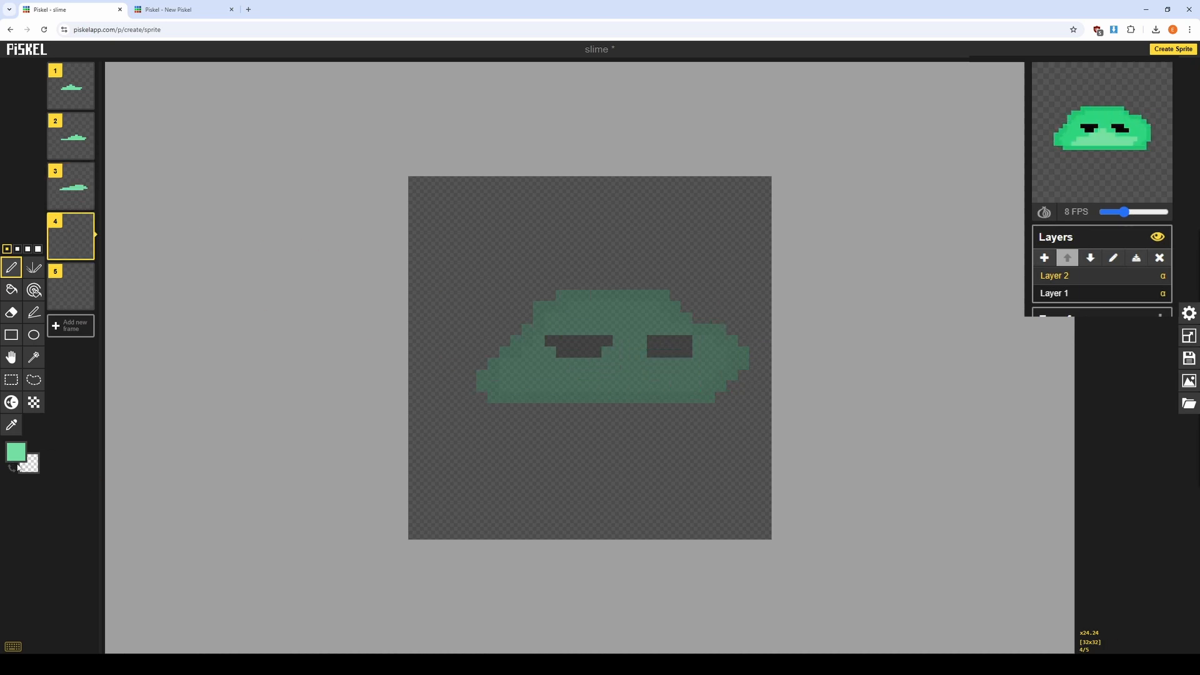
pyautogui.moveTo(582, 386)
pyautogui.mouseDown()
pyautogui.moveTo(557, 386)
pyautogui.moveTo(710, 365)
pyautogui.moveTo(655, 376)
pyautogui.moveTo(688, 382)
pyautogui.moveTo(580, 375)
pyautogui.mouseUp()
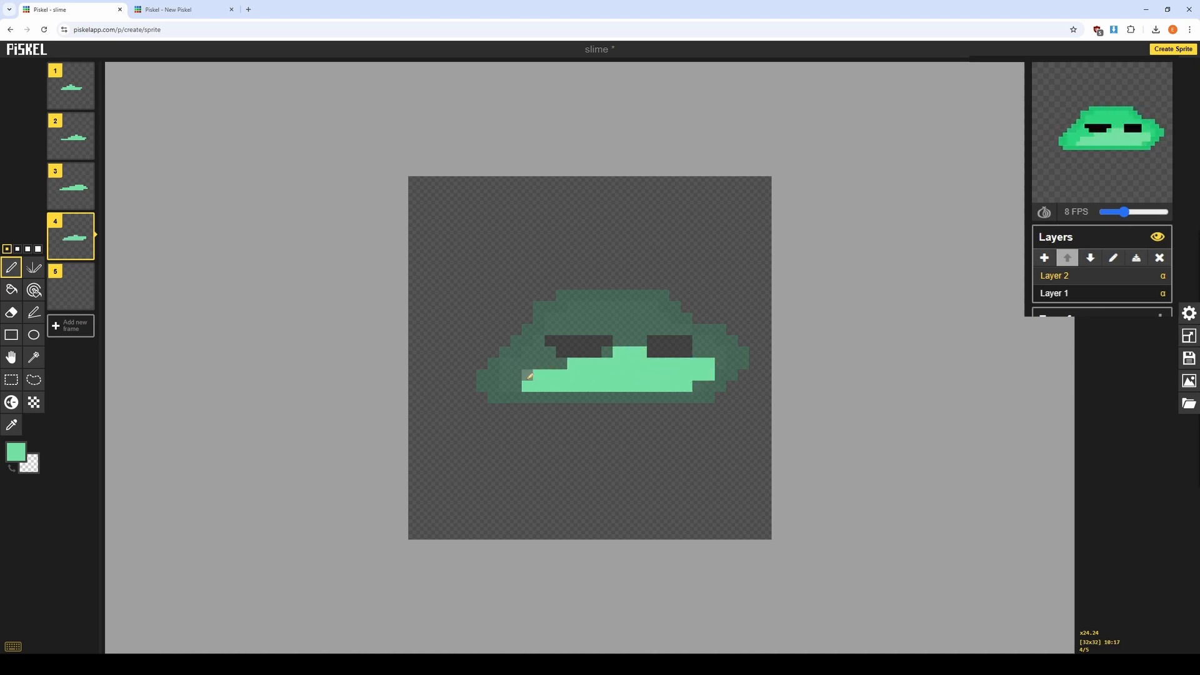
# Paint the pale green highlight across the slime's lower body in frame 5 of Layer 2.
pyautogui.click(70, 287)
pyautogui.moveTo(616, 385)
pyautogui.mouseDown()
pyautogui.moveTo(640, 369)
pyautogui.moveTo(602, 366)
pyautogui.moveTo(608, 358)
pyautogui.moveTo(590, 373)
pyautogui.moveTo(497, 383)
pyautogui.moveTo(570, 366)
pyautogui.moveTo(534, 362)
pyautogui.mouseUp()
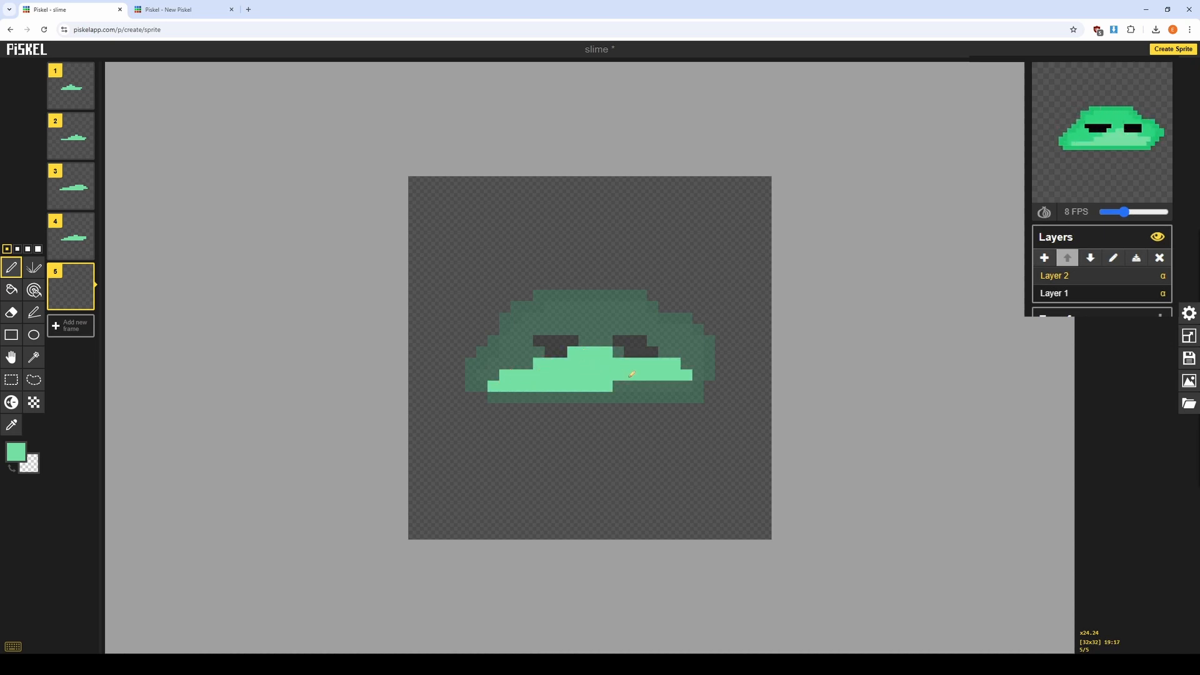
pyautogui.moveTo(629, 377)
pyautogui.mouseDown()
pyautogui.moveTo(657, 386)
pyautogui.moveTo(619, 357)
pyautogui.moveTo(673, 379)
pyautogui.moveTo(696, 371)
pyautogui.moveTo(674, 362)
pyautogui.mouseUp()
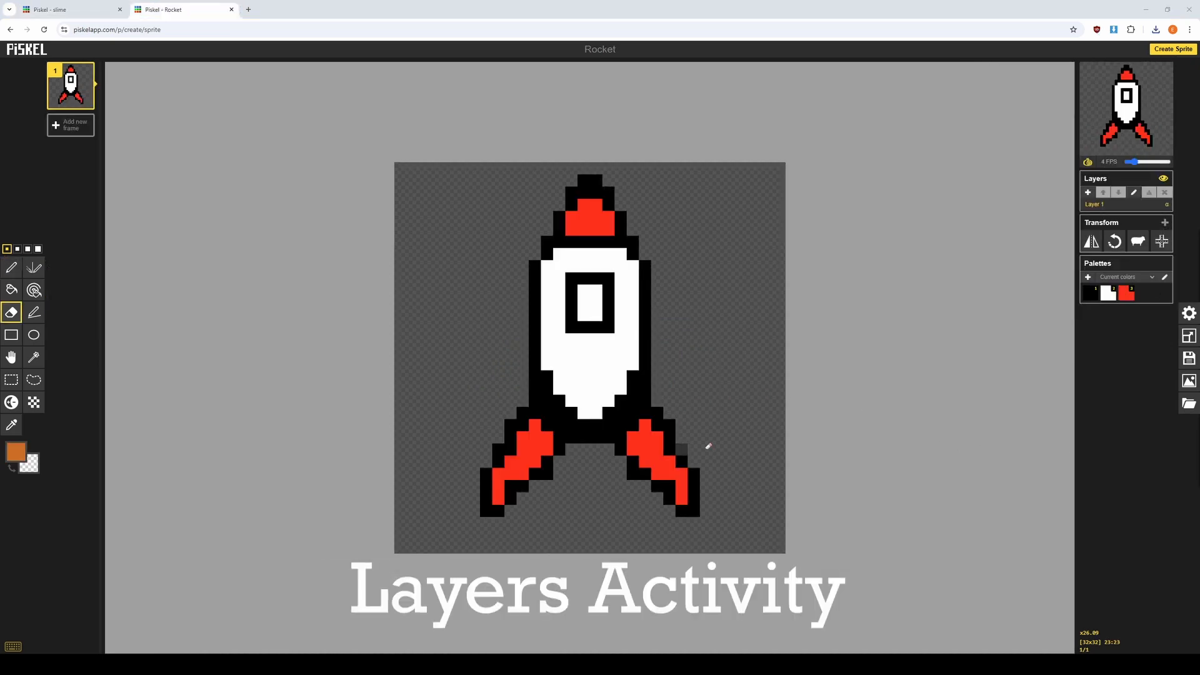
pyautogui.click(895, 477)
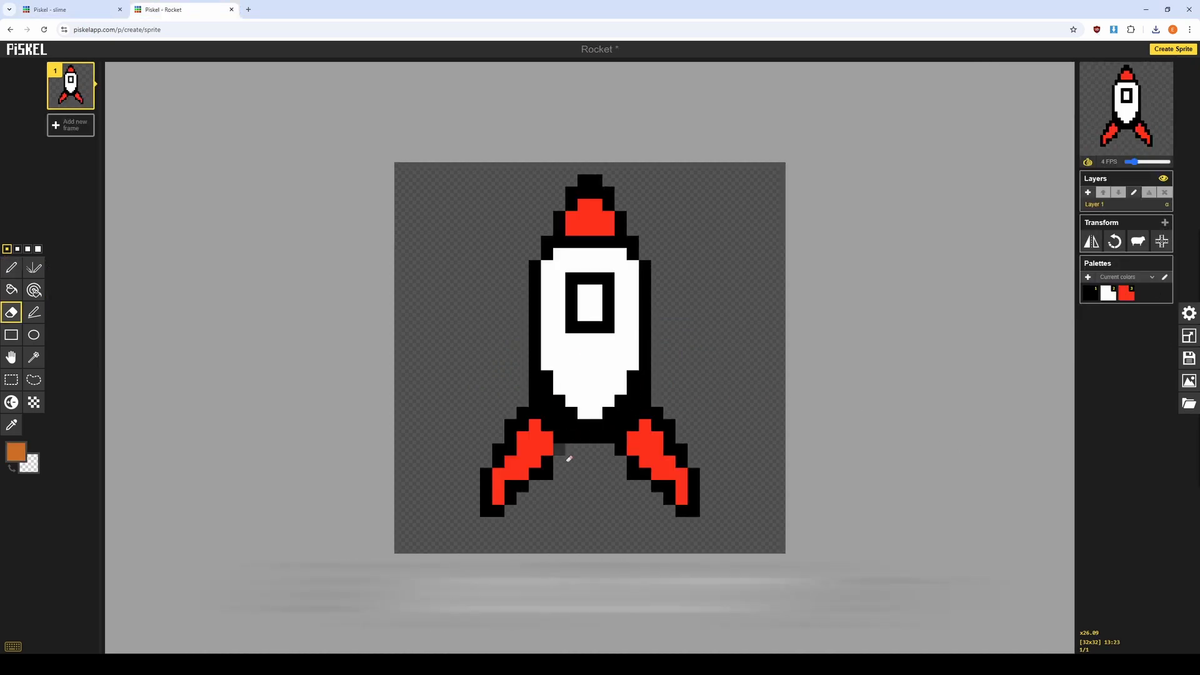